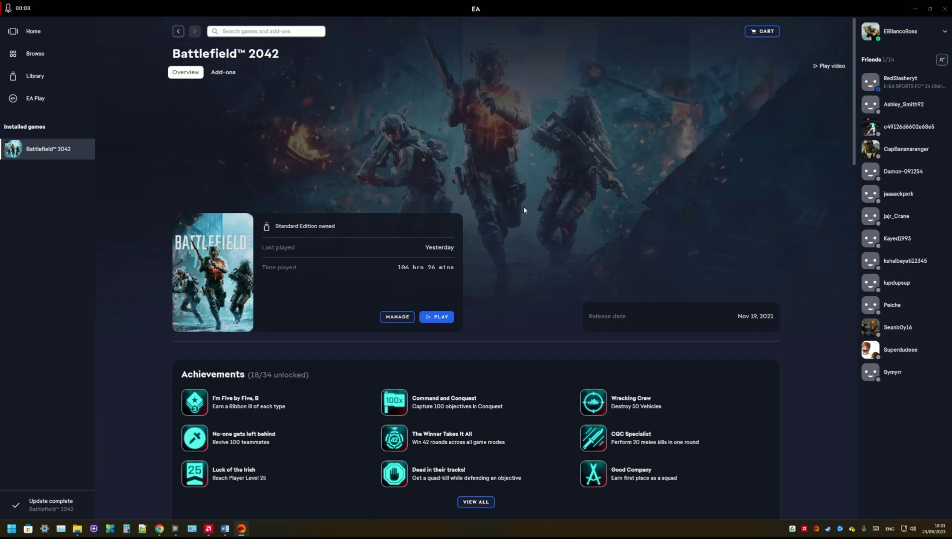
# - Bring up Task Manager's CPU performance view for the Ryzen 5 7600X
pyautogui.click(61, 528)
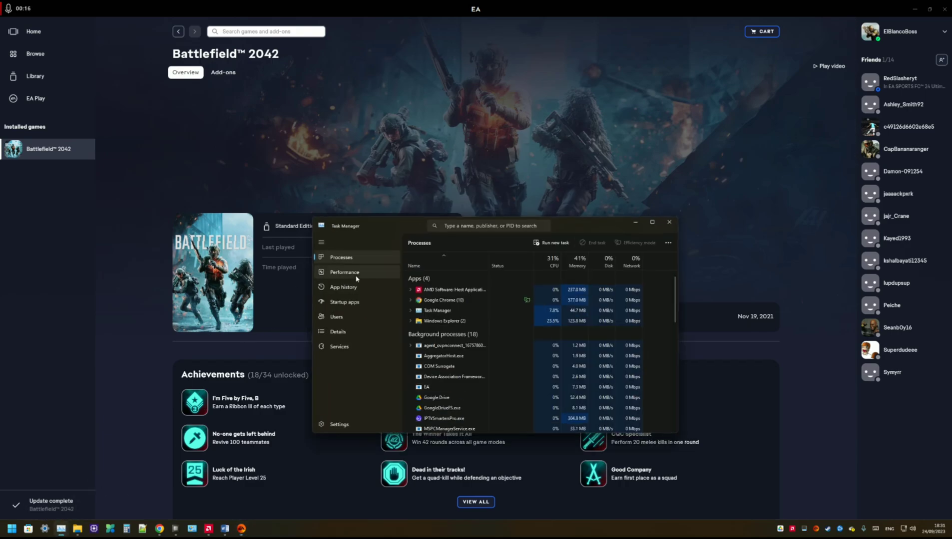
pyautogui.click(356, 277)
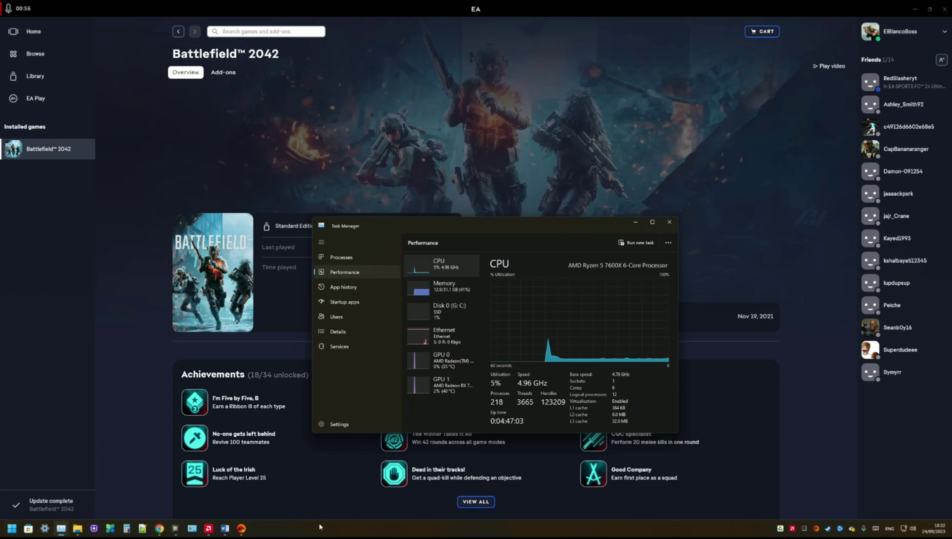
# - Launch Notepad++ from the Start search and create a new blank document
pyautogui.click(12, 528)
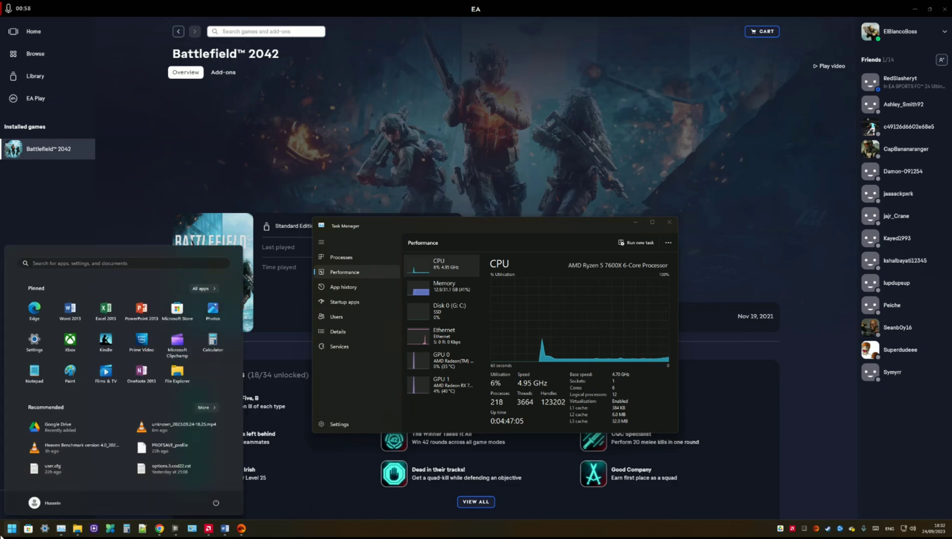
pyautogui.write('note')
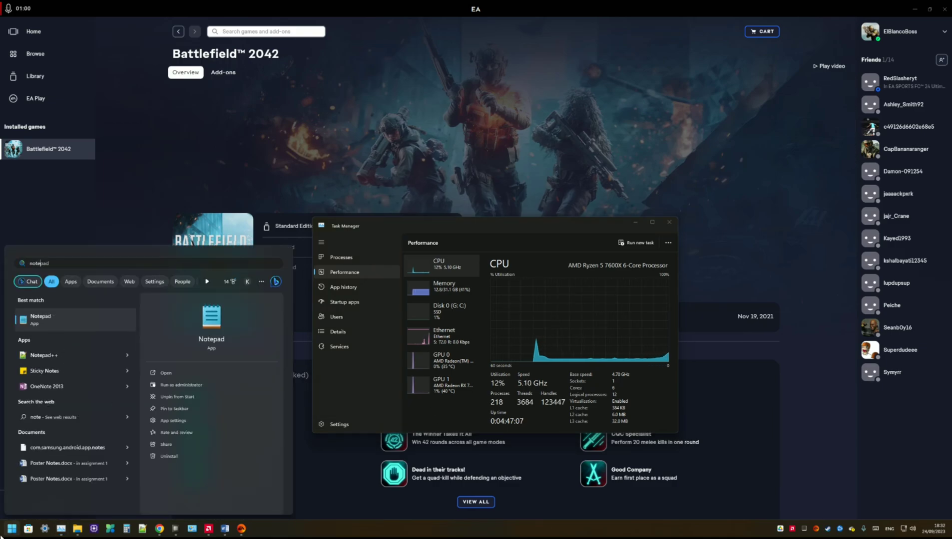
pyautogui.press('BackSpace')
pyautogui.press('Return')
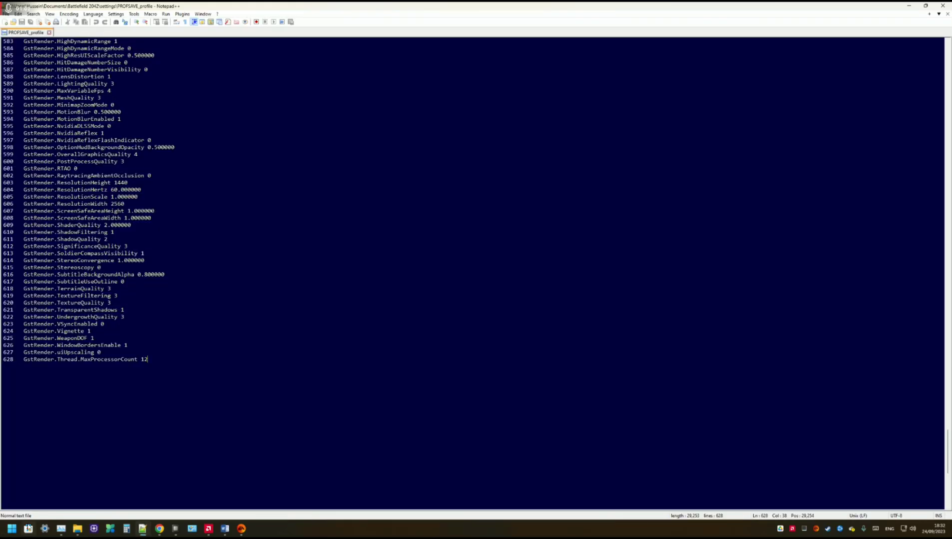
pyautogui.click(6, 22)
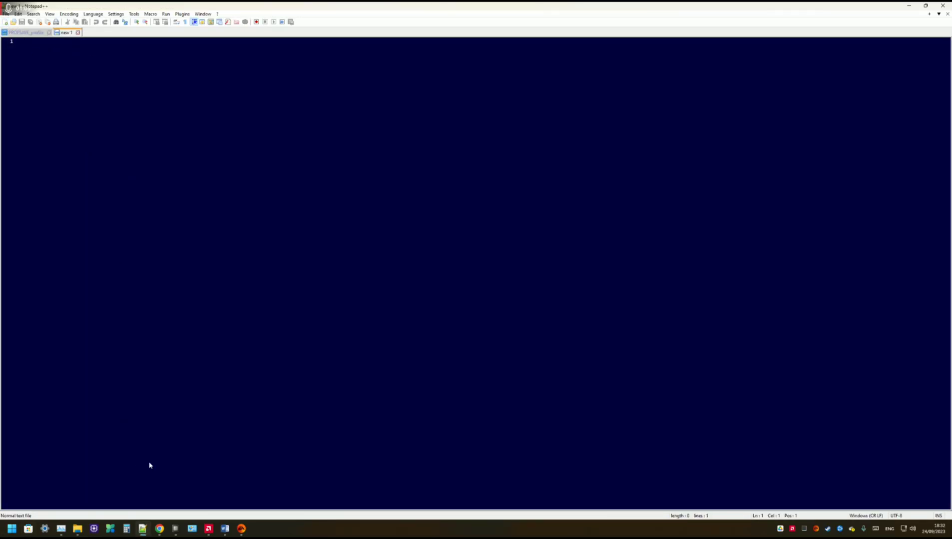
# - Paste the four Thread.* lines from the Word guide into the new Notepad++ document
pyautogui.click(226, 529)
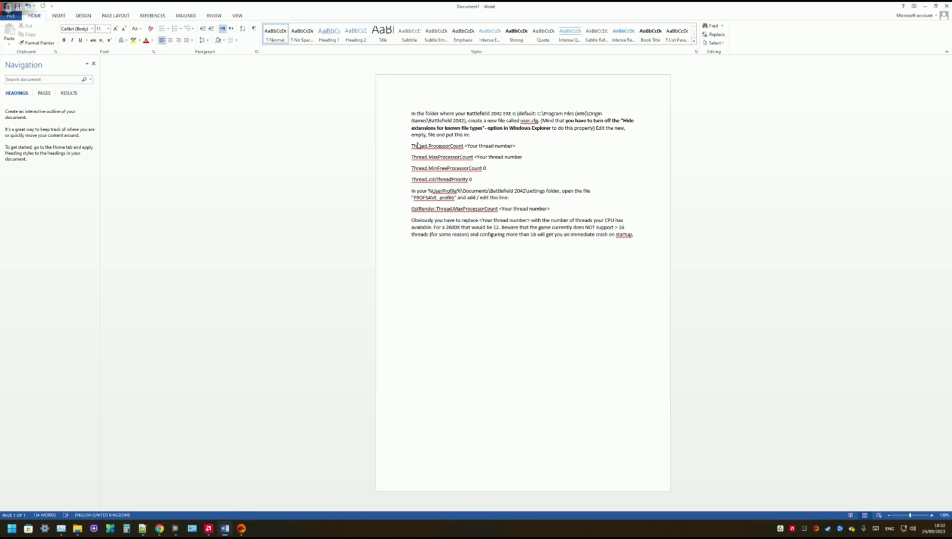
pyautogui.moveTo(410, 146); pyautogui.dragTo(516, 180)
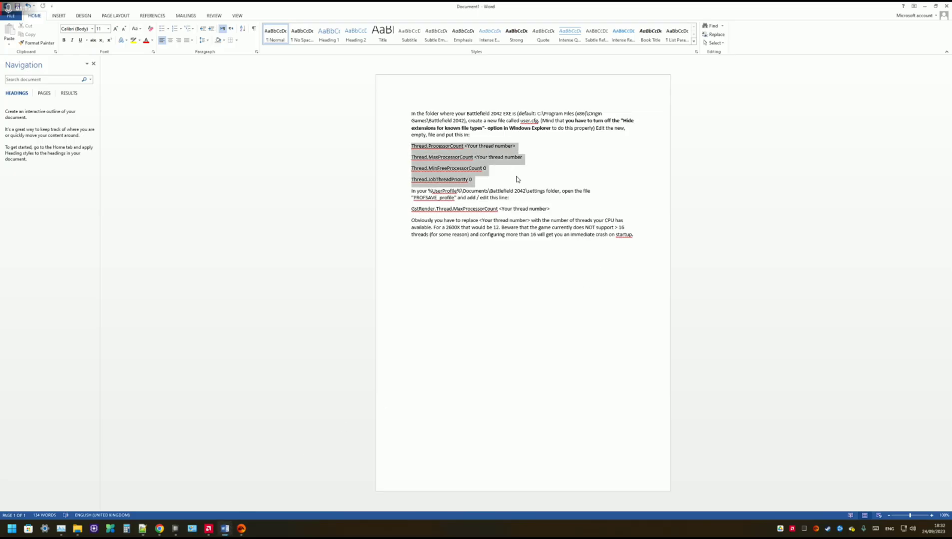
pyautogui.hotkey('ctrl', 'c')
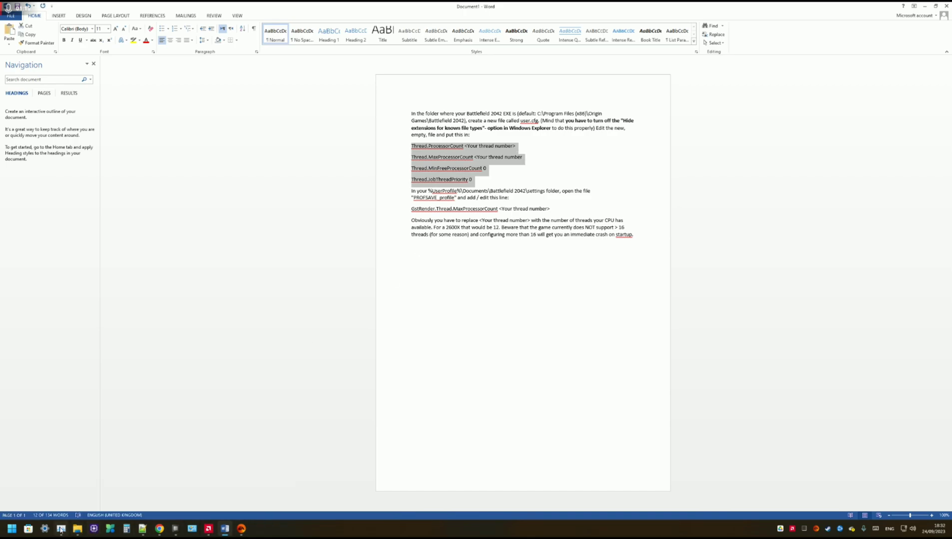
pyautogui.click(142, 529)
pyautogui.hotkey('ctrl', 'v')
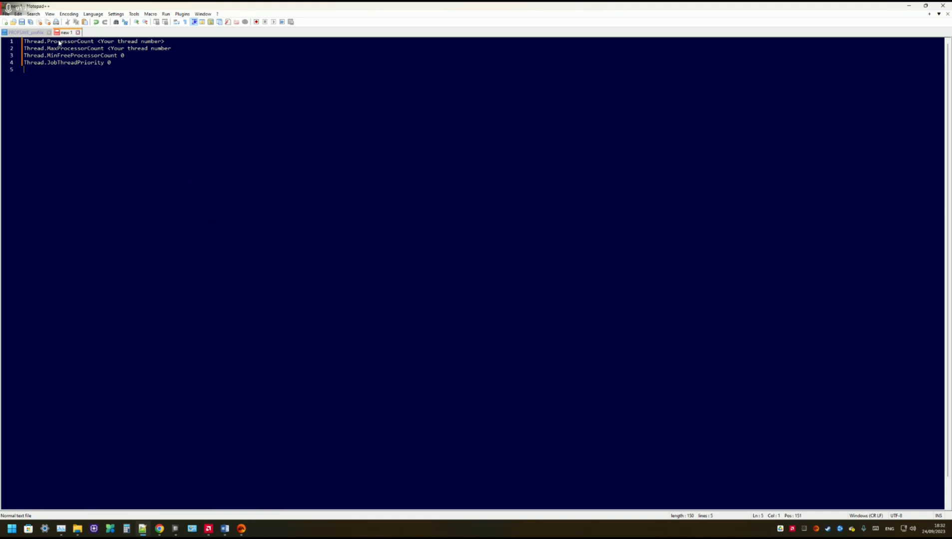
# - Check the logical processor count and replace line 1's thread-number placeholder with 12
pyautogui.moveTo(164, 41); pyautogui.dragTo(100, 43)
pyautogui.click(140, 49)
pyautogui.click(61, 528)
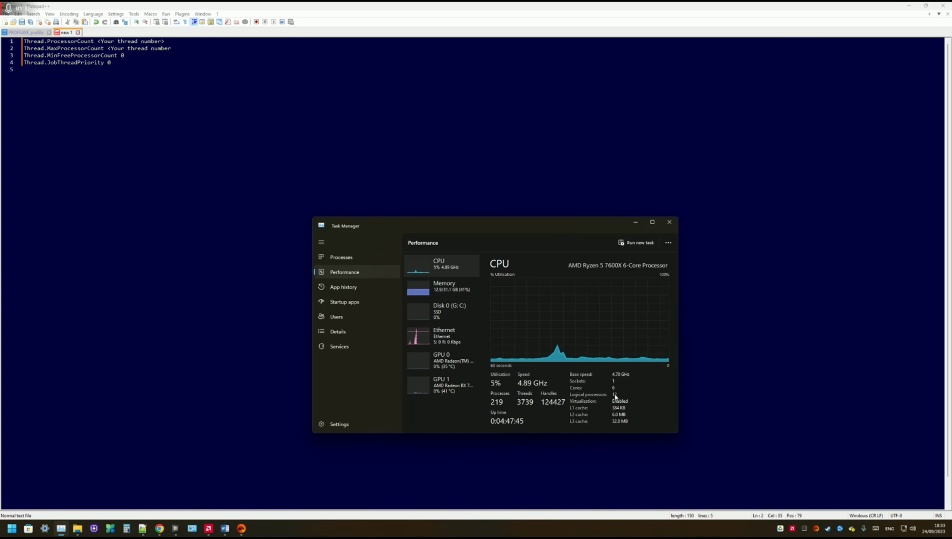
pyautogui.moveTo(169, 41); pyautogui.dragTo(100, 43)
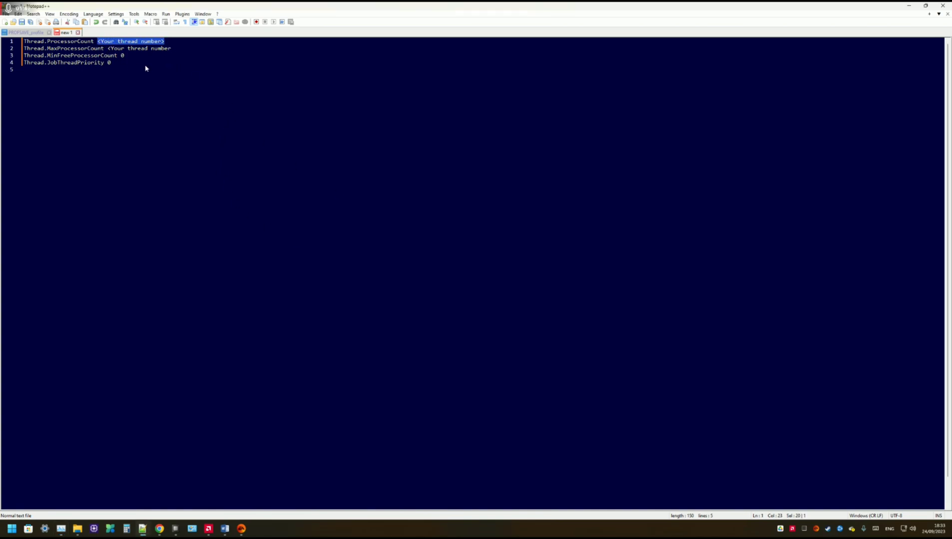
pyautogui.write('12')
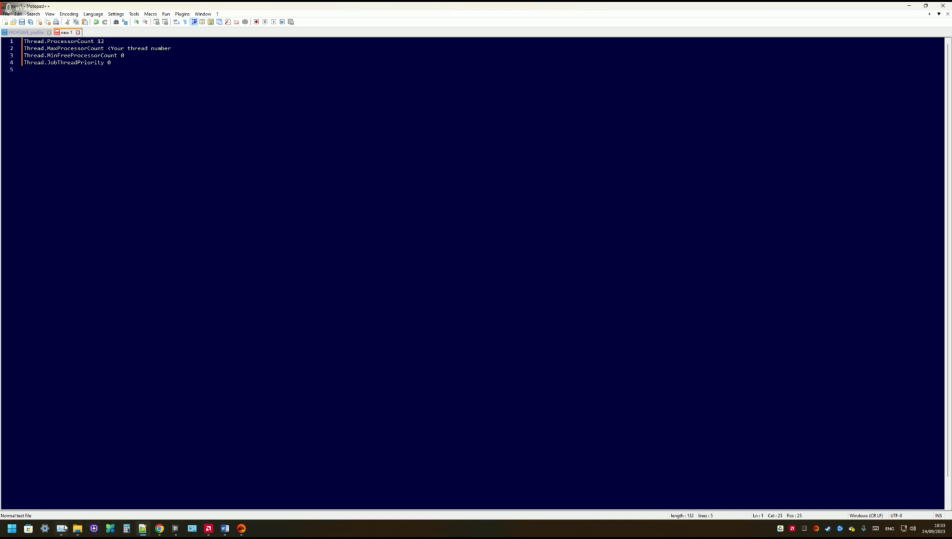
# - Replace line 2's thread-number placeholder with 12 as well
pyautogui.click(64, 528)
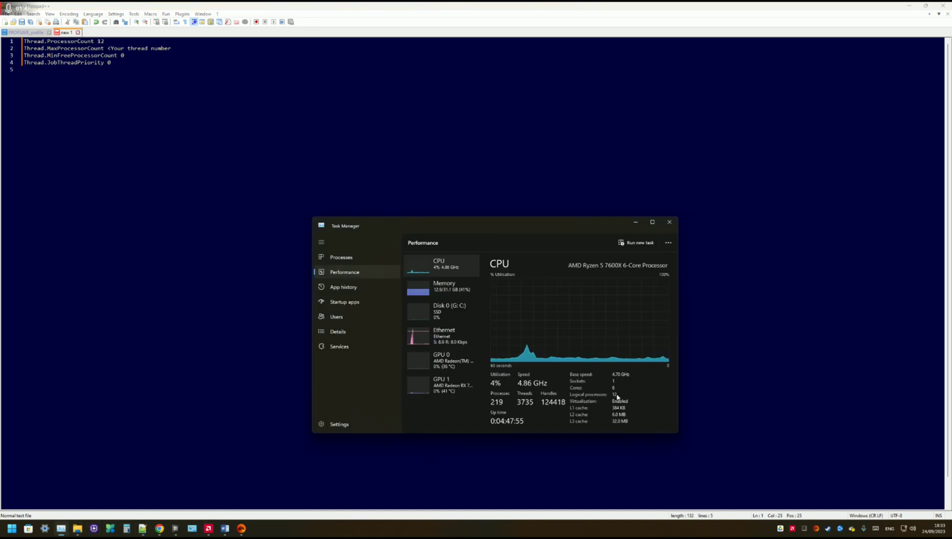
pyautogui.click(121, 52)
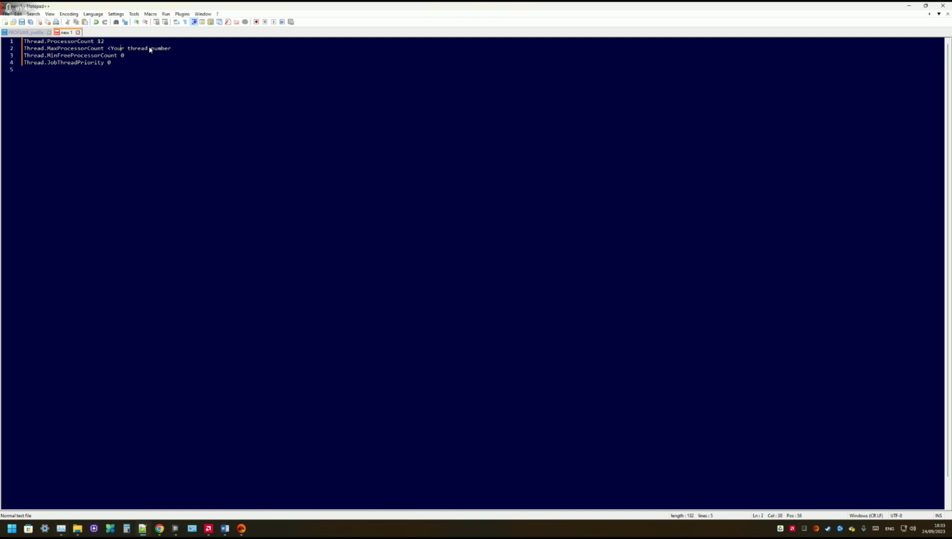
pyautogui.moveTo(181, 48); pyautogui.dragTo(108, 49)
pyautogui.write('12')
pyautogui.click(151, 78)
# - Save the document to Downloads as user.cfg with Save as type All types (*.*)
pyautogui.click(22, 22)
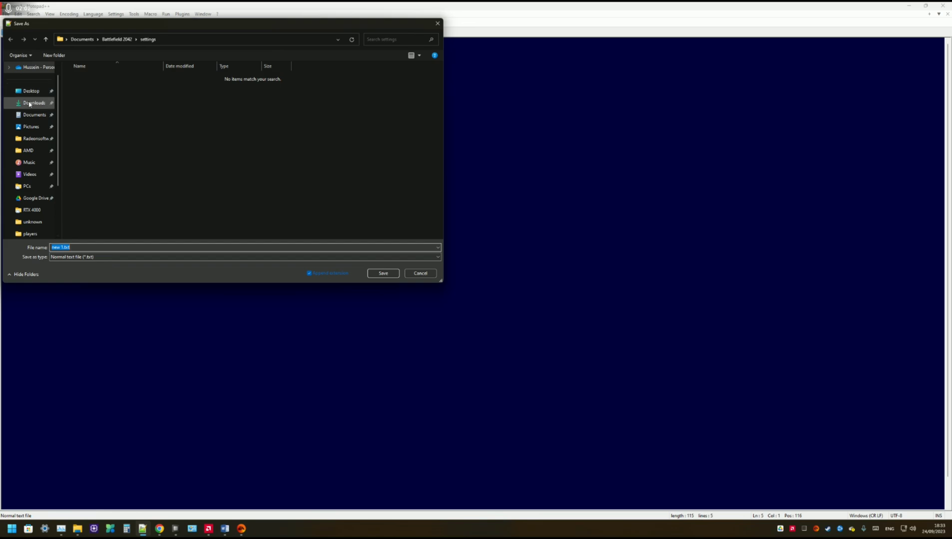
pyautogui.click(34, 104)
pyautogui.click(110, 246)
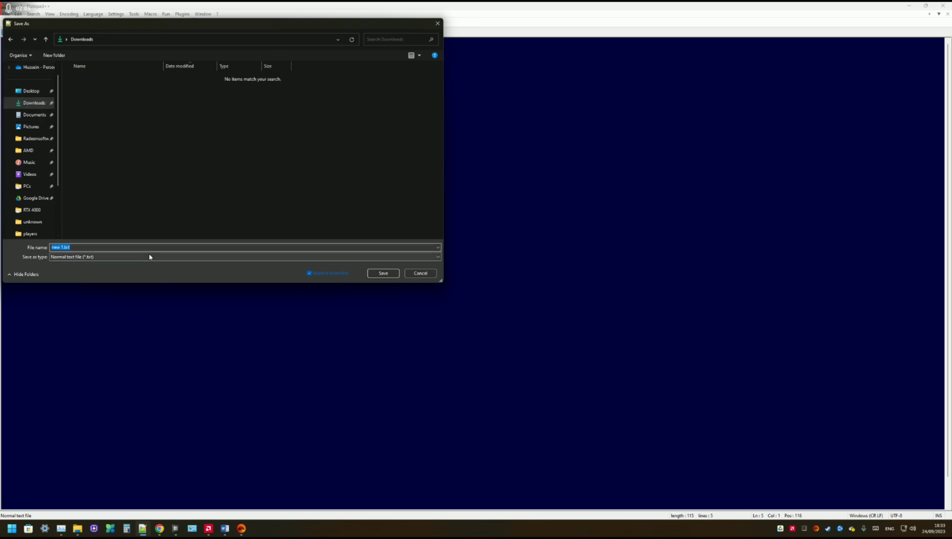
pyautogui.write('user.cfg')
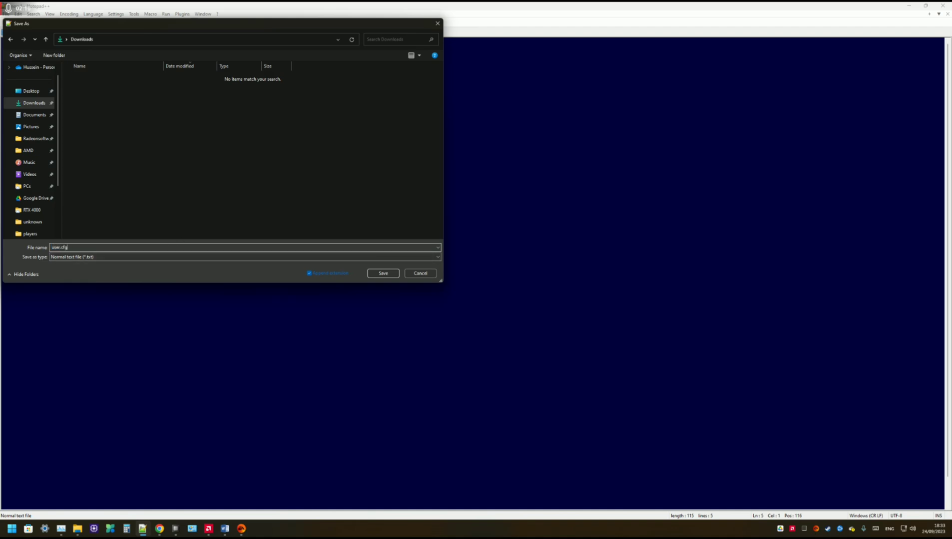
pyautogui.click(112, 256)
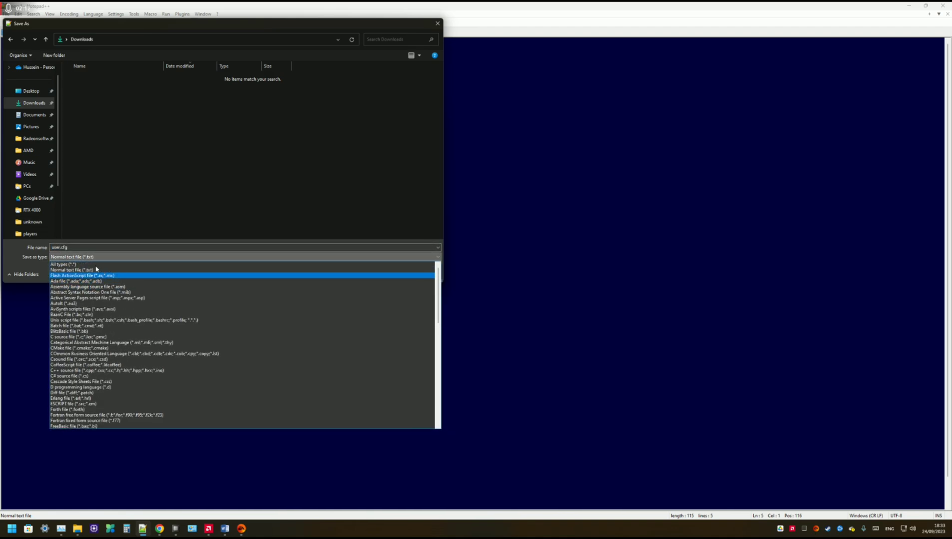
pyautogui.click(89, 264)
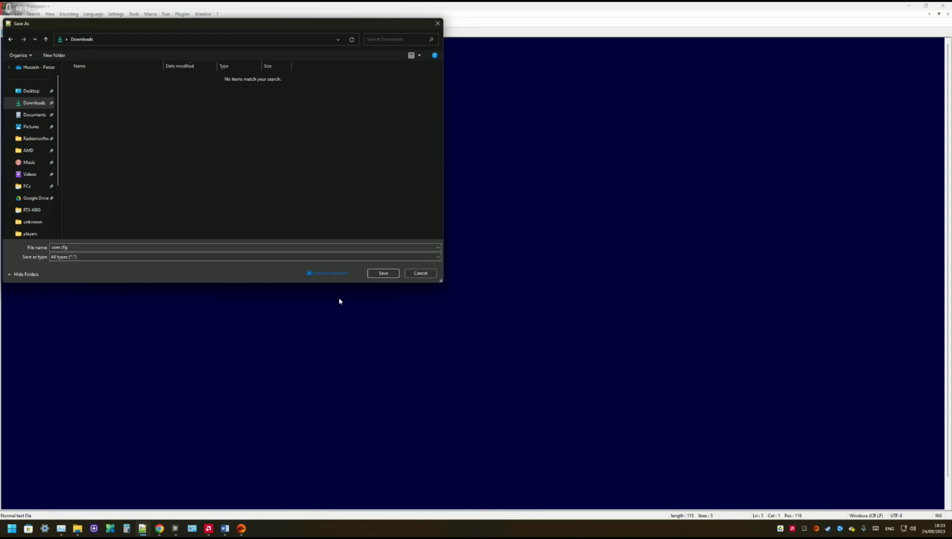
pyautogui.click(379, 273)
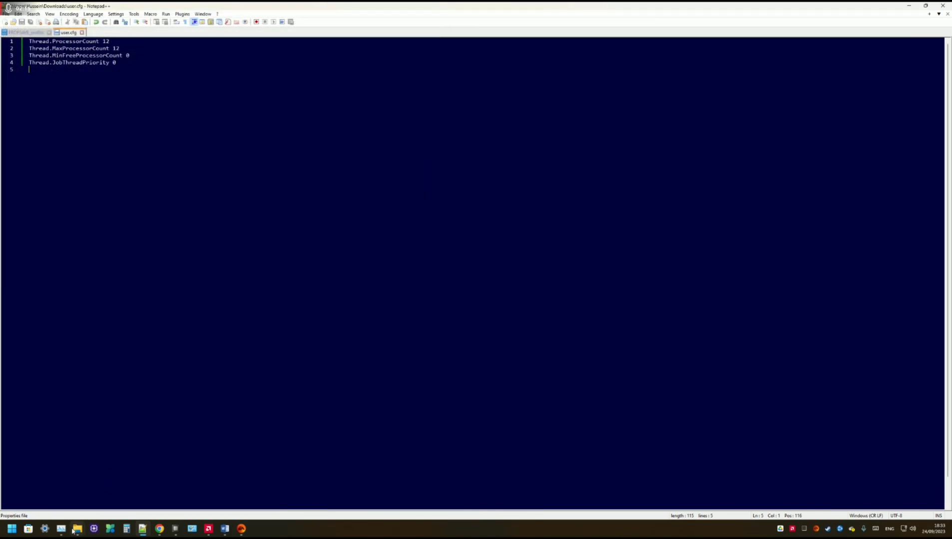
# - Open Downloads in File Explorer and select the saved user.cfg
pyautogui.moveTo(76, 528)
pyautogui.click(39, 491)
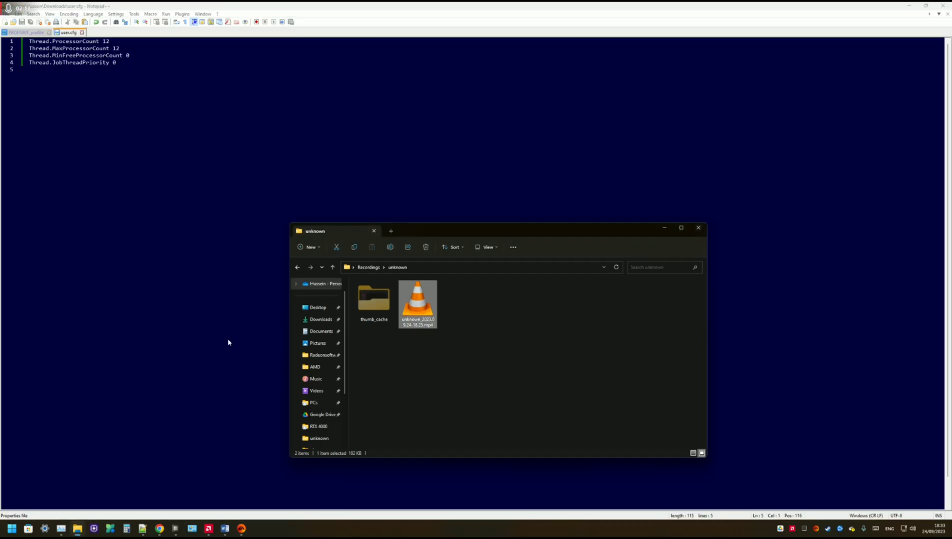
pyautogui.click(320, 320)
pyautogui.click(385, 304)
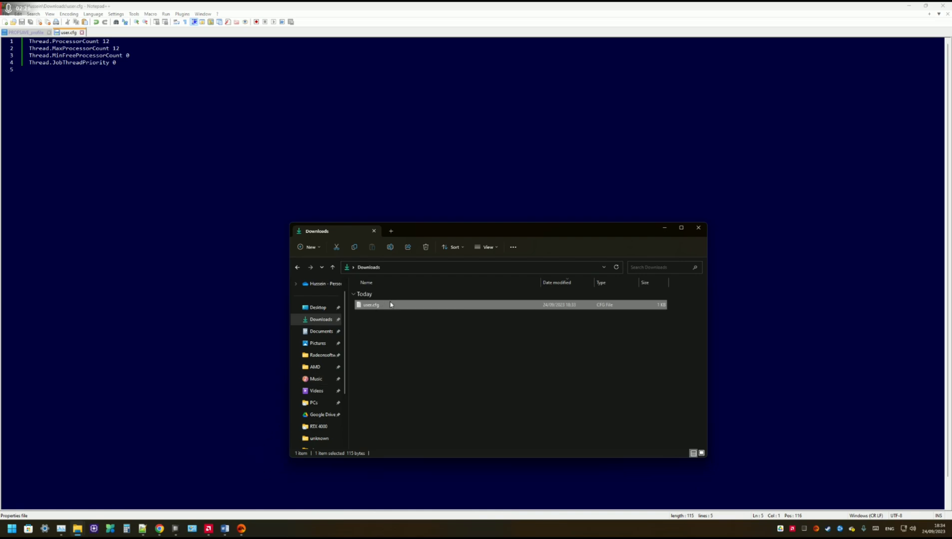
# - Open the Battlefield 2042 install folder from the game's Properties in the EA app
pyautogui.click(241, 528)
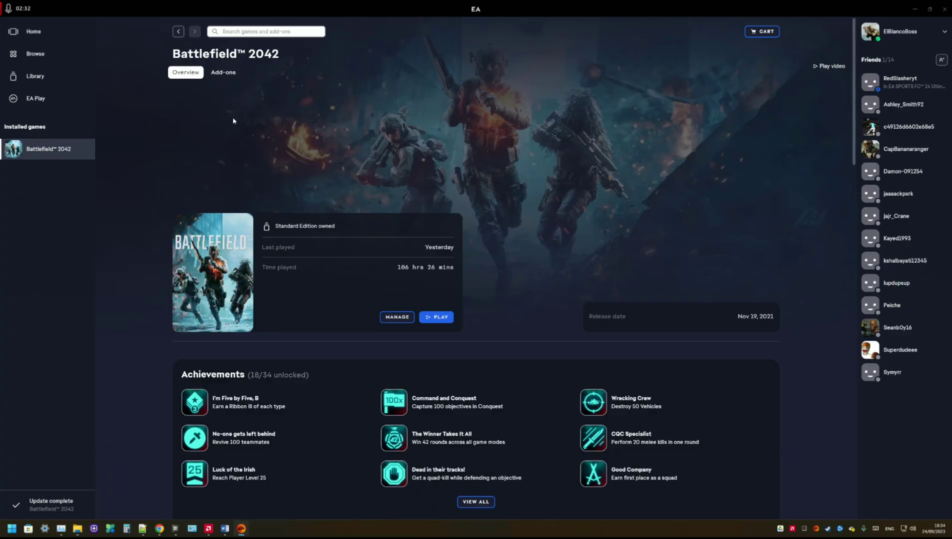
pyautogui.click(398, 319)
pyautogui.click(431, 338)
pyautogui.click(567, 225)
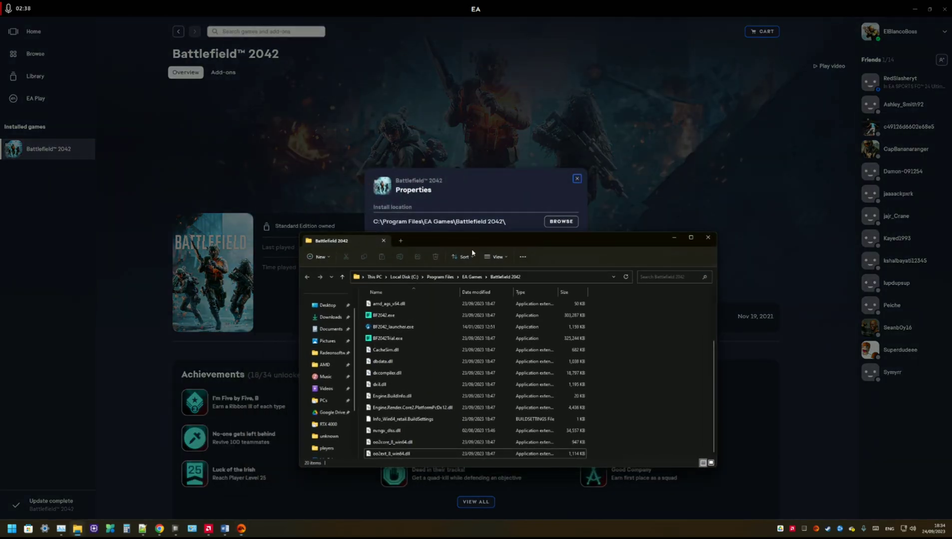
pyautogui.click(557, 278)
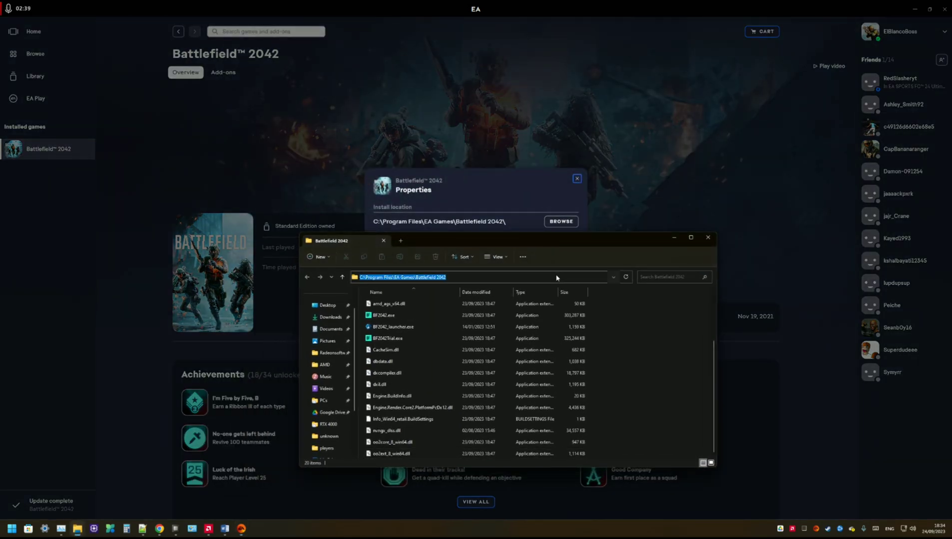
pyautogui.press('Return')
pyautogui.scroll(-2, 649, 353)
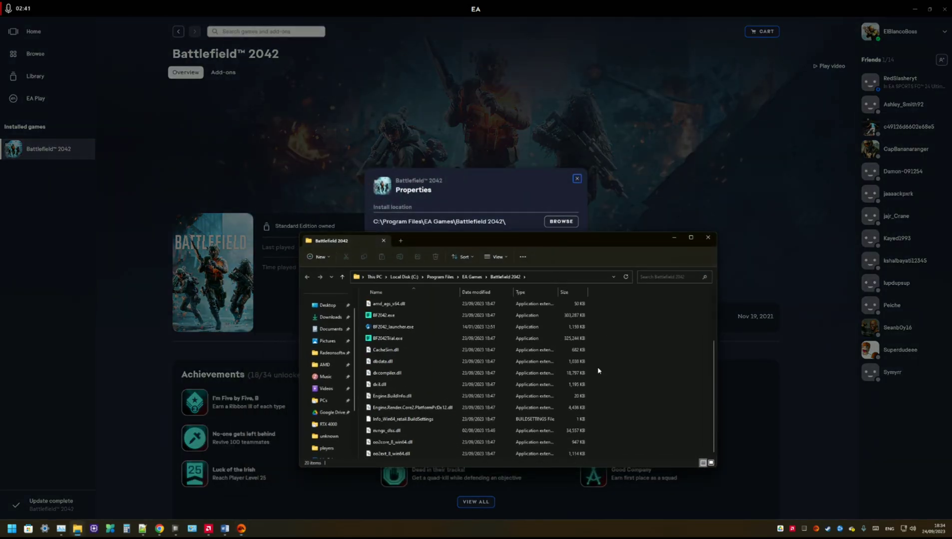
pyautogui.moveTo(77, 528)
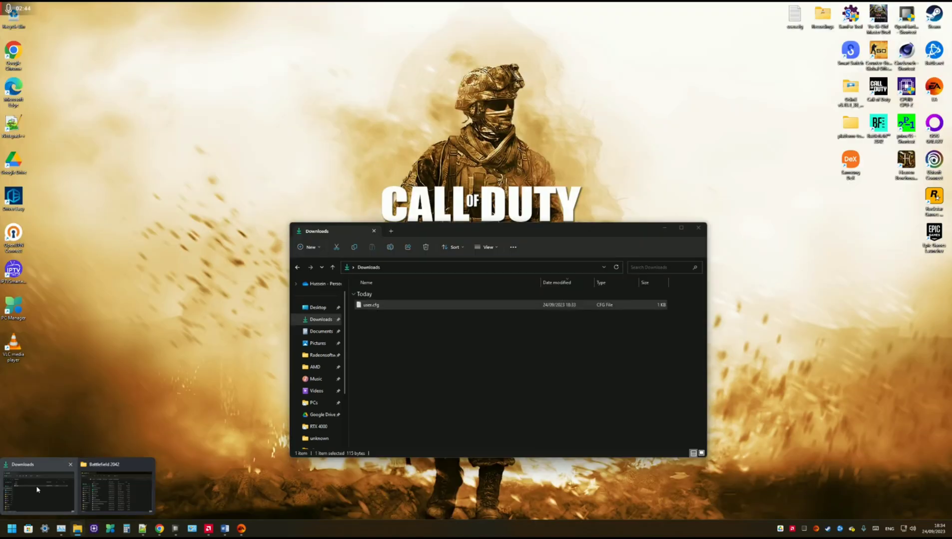
# - Cut user.cfg from Downloads and paste it into the Battlefield 2042 folder
pyautogui.click(127, 492)
pyautogui.rightClick(382, 306)
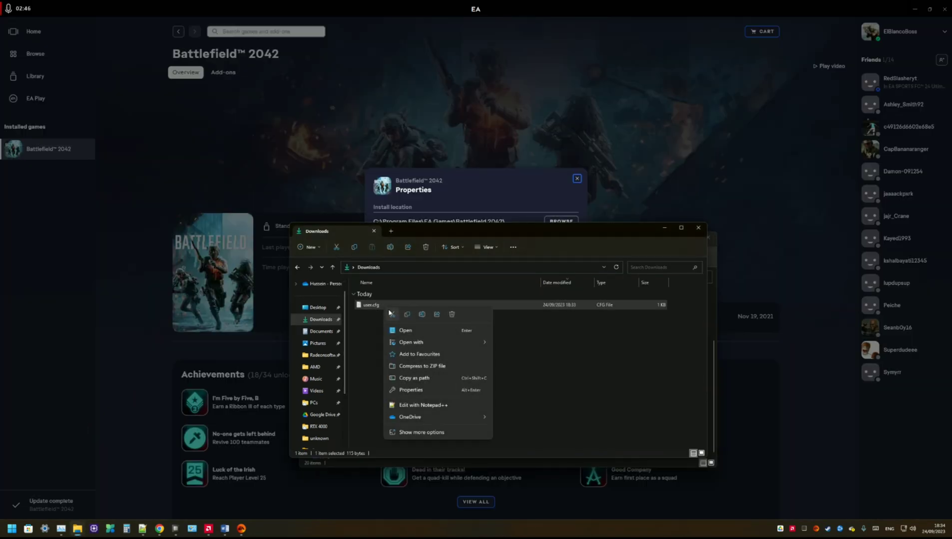
pyautogui.click(392, 313)
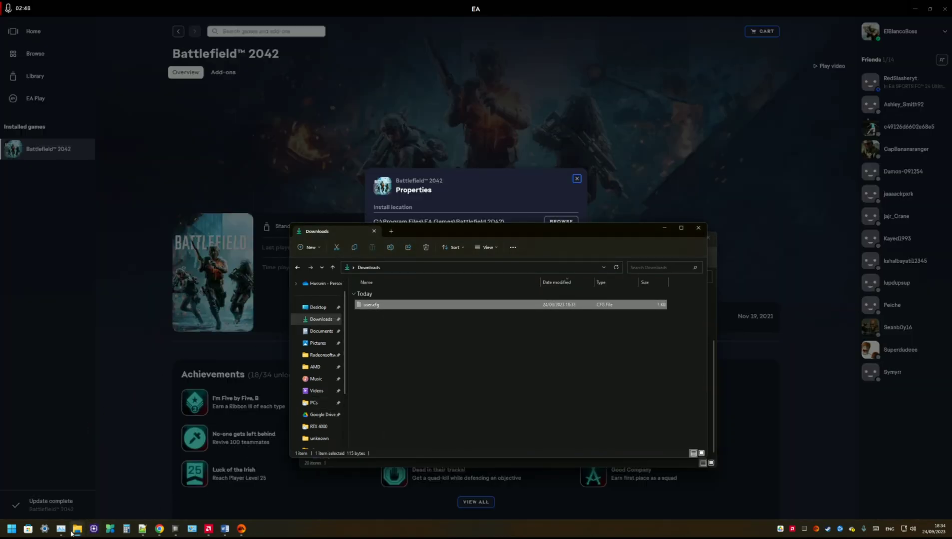
pyautogui.moveTo(77, 528)
pyautogui.click(117, 487)
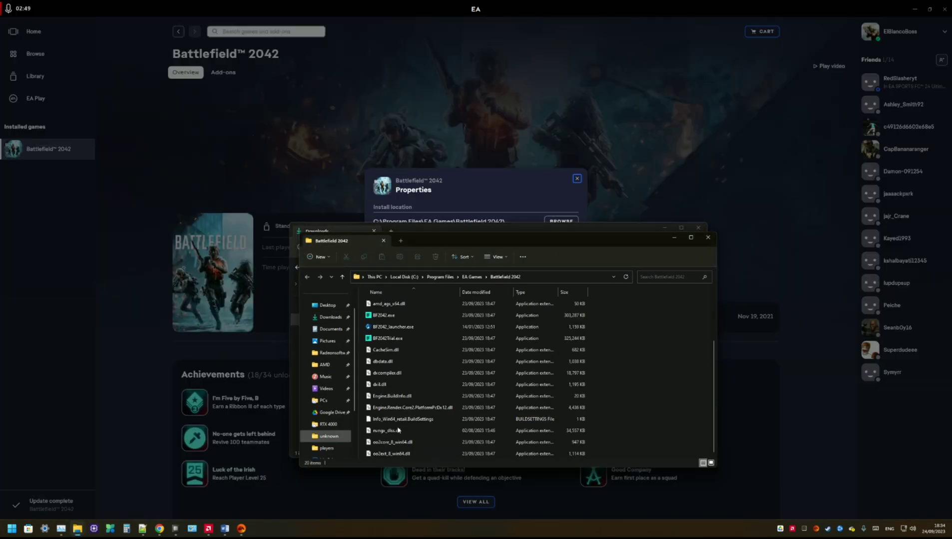
pyautogui.rightClick(683, 421)
pyautogui.hotkey('ctrl', 'v')
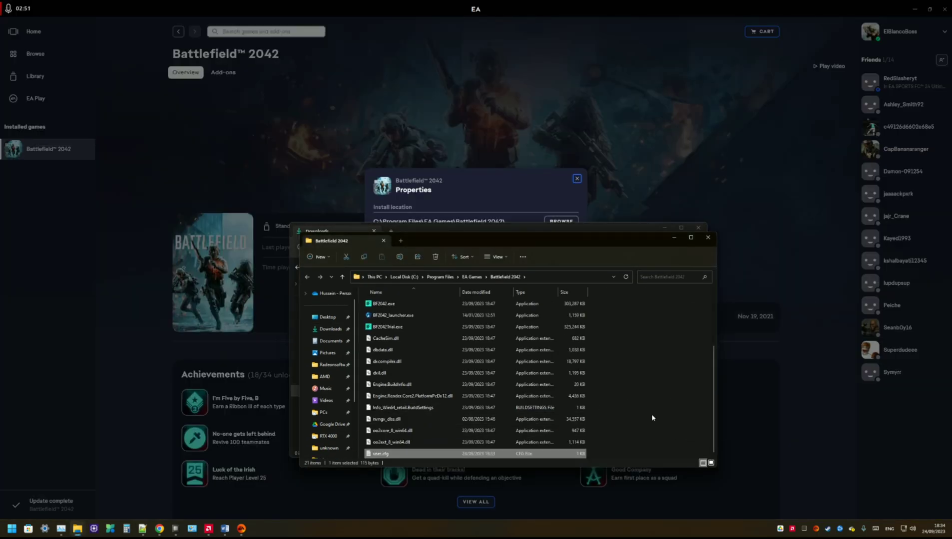
pyautogui.click(651, 417)
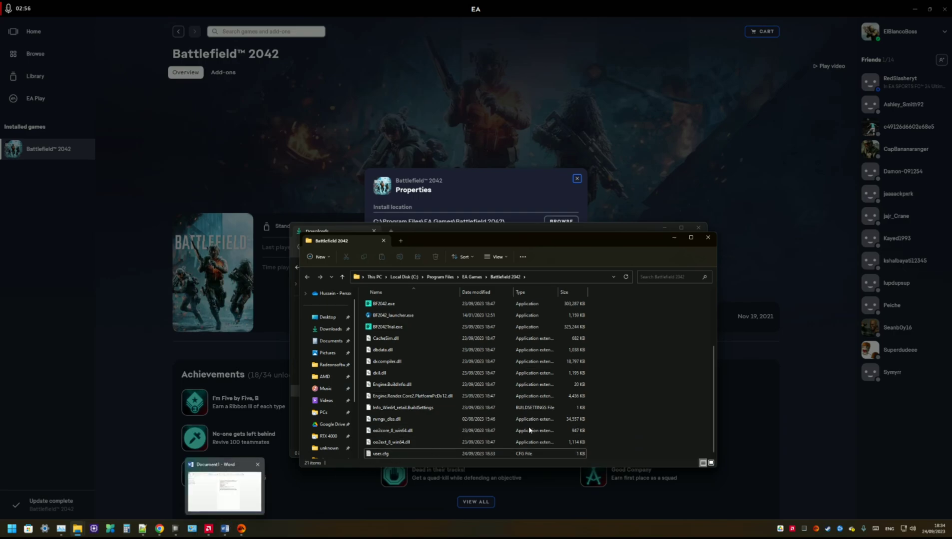
# - Browse to Documents > Battlefield 2042 > settings and bring up PROFSAVE_profile's context menu
pyautogui.click(322, 342)
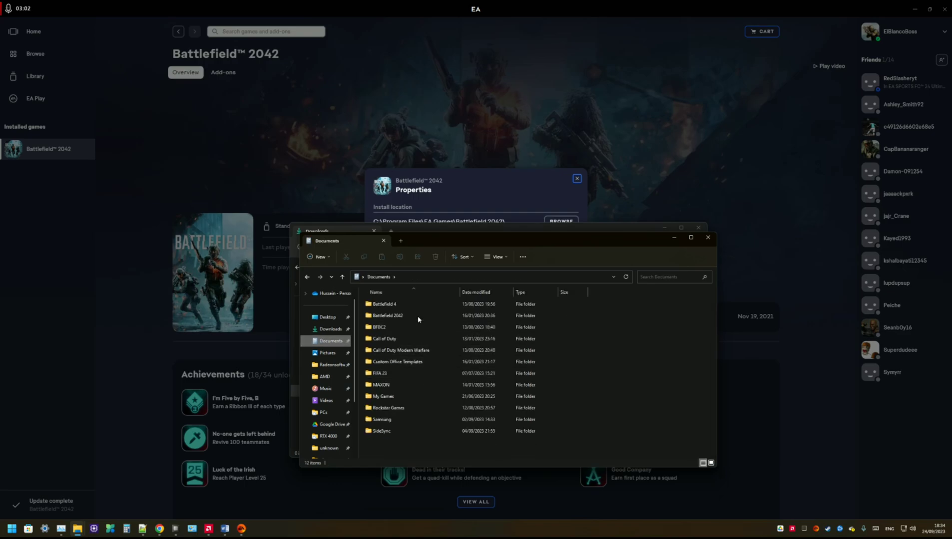
pyautogui.doubleClick(421, 315)
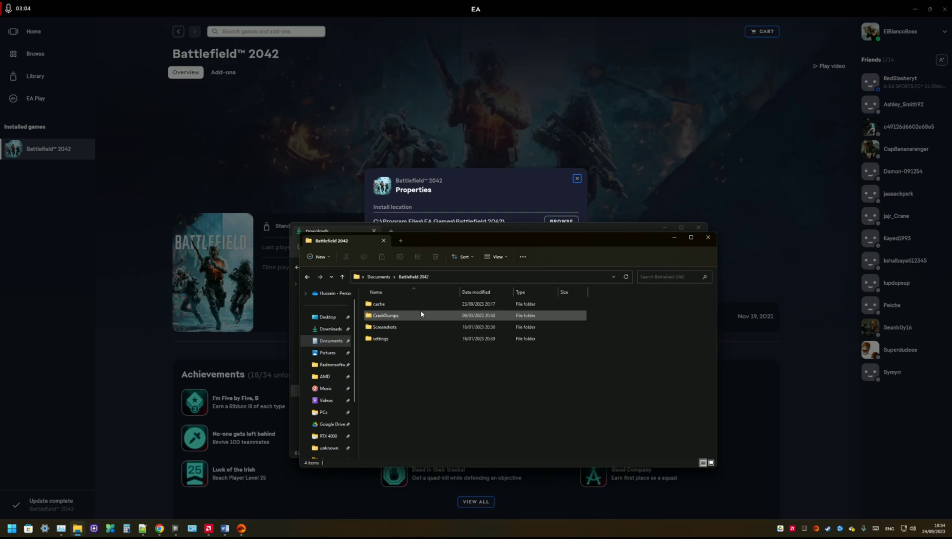
pyautogui.doubleClick(421, 339)
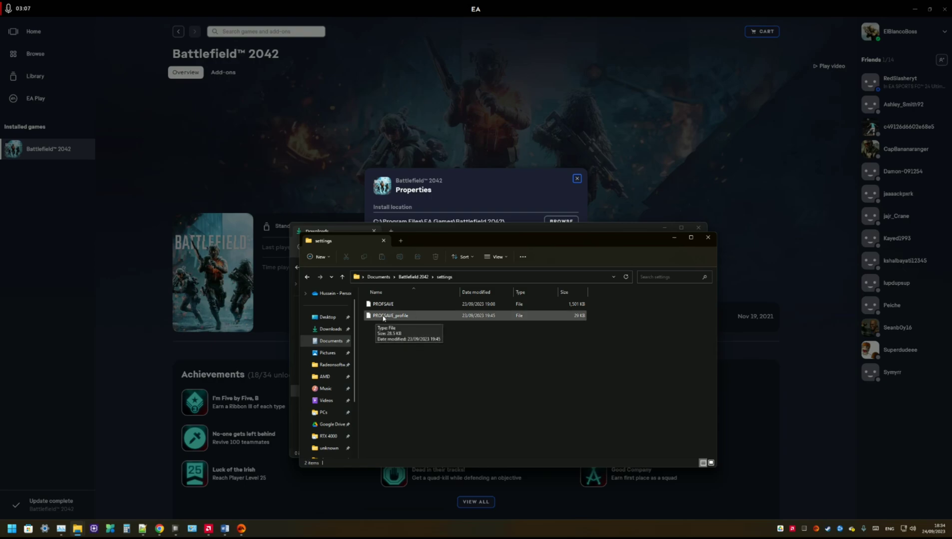
pyautogui.doubleClick(423, 317)
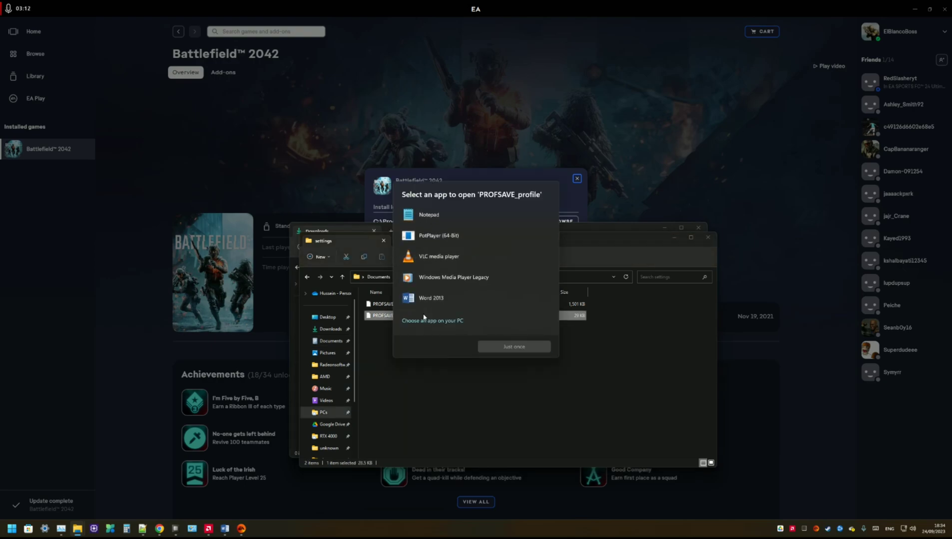
pyautogui.click(419, 389)
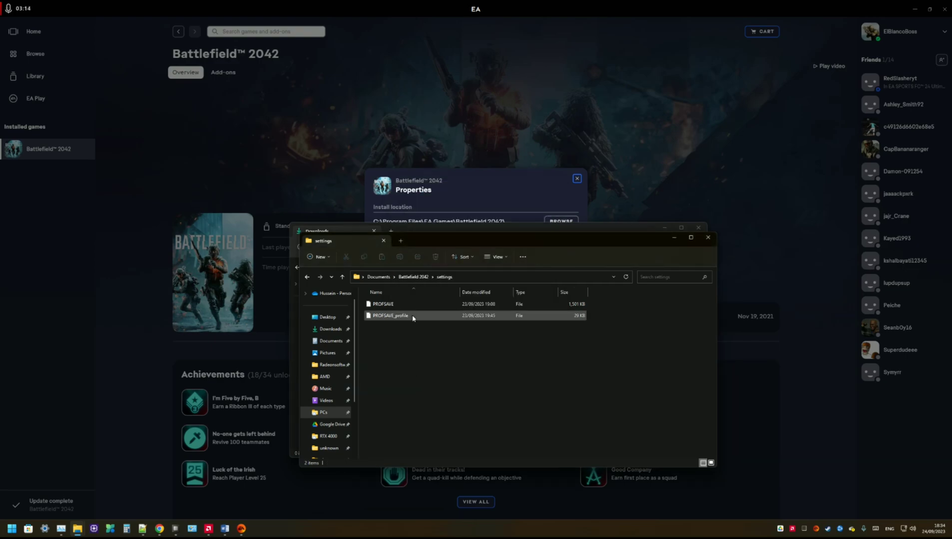
pyautogui.rightClick(413, 316)
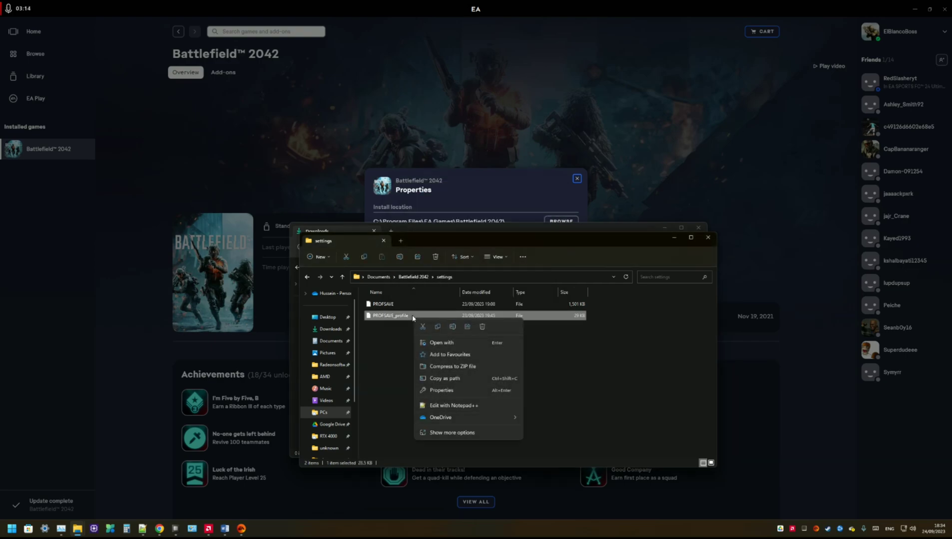
# - Edit PROFSAVE_profile in Notepad++, keep user.cfg open, and scroll to line 628
pyautogui.click(505, 404)
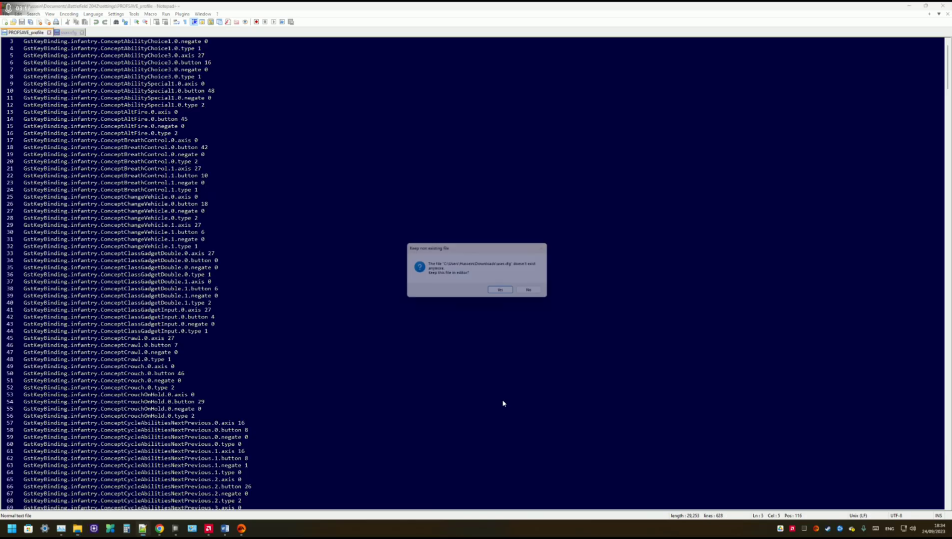
pyautogui.click(504, 292)
pyautogui.scroll(-10, 393, 306)
pyautogui.scroll(-9, 393, 306)
pyautogui.scroll(-10, 397, 300)
pyautogui.scroll(-6, 920, 147)
pyautogui.scroll(-3, 948, 162)
pyautogui.moveTo(948, 162); pyautogui.dragTo(948, 460)
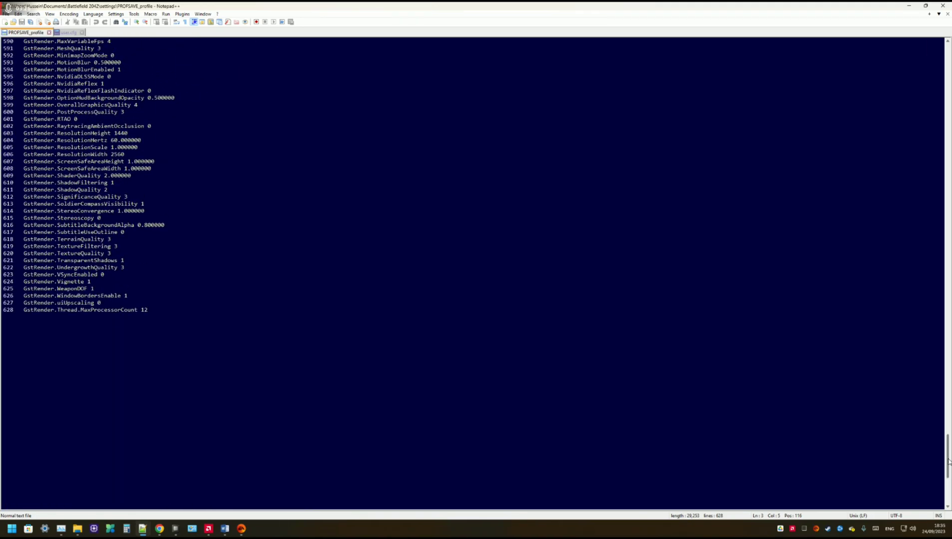
# - Copy the GstRender.Thread.MaxProcessorCount <Your thread number> line from the Word guide
pyautogui.click(225, 529)
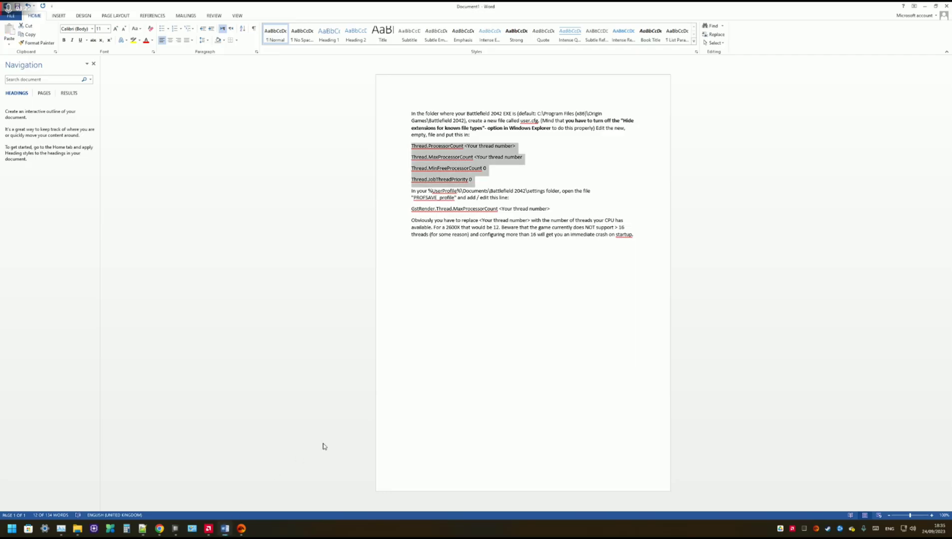
pyautogui.click(441, 235)
pyautogui.moveTo(560, 208); pyautogui.dragTo(410, 210)
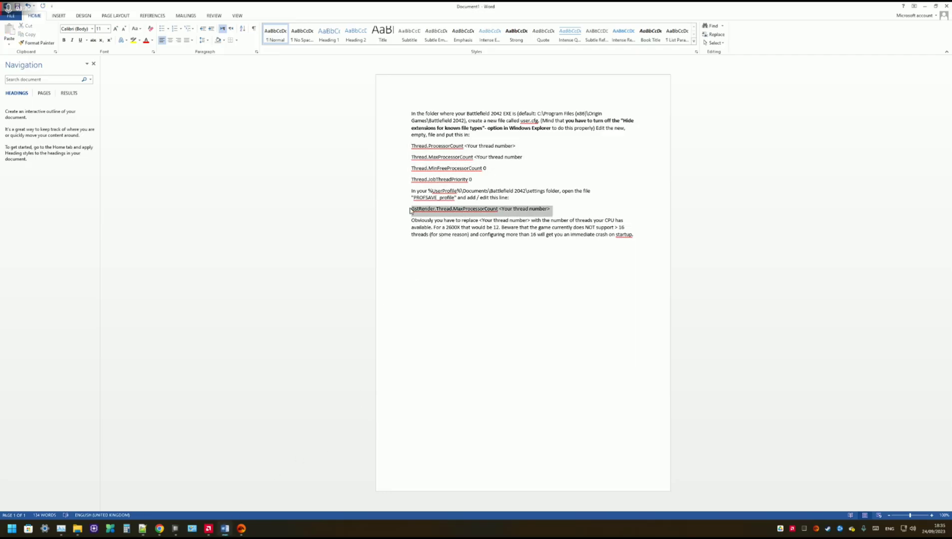
pyautogui.hotkey('ctrl', 'c')
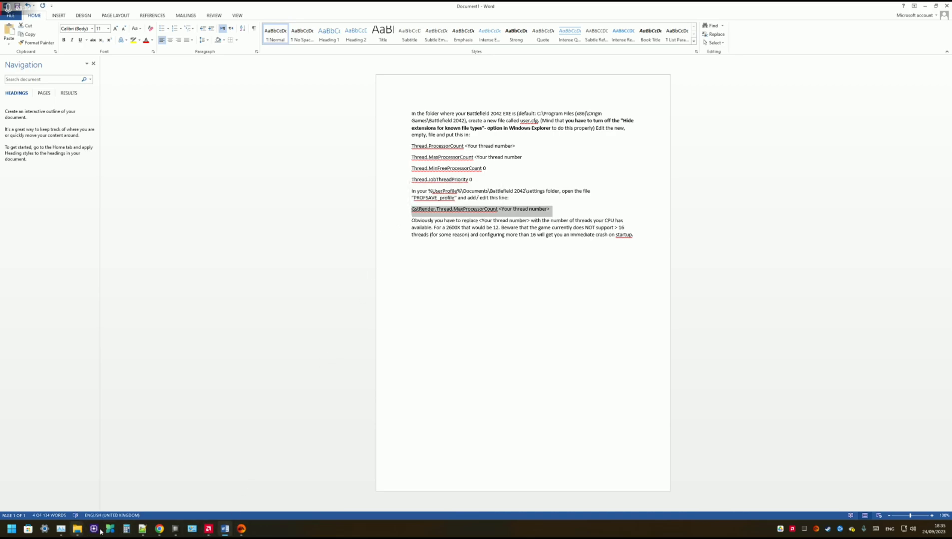
pyautogui.click(143, 529)
# - Replace line 628 of PROFSAVE_profile with the copied GstRender.Thread.MaxProcessorCount guide line
pyautogui.moveTo(191, 312); pyautogui.dragTo(19, 312)
pyautogui.hotkey('ctrl', 'v')
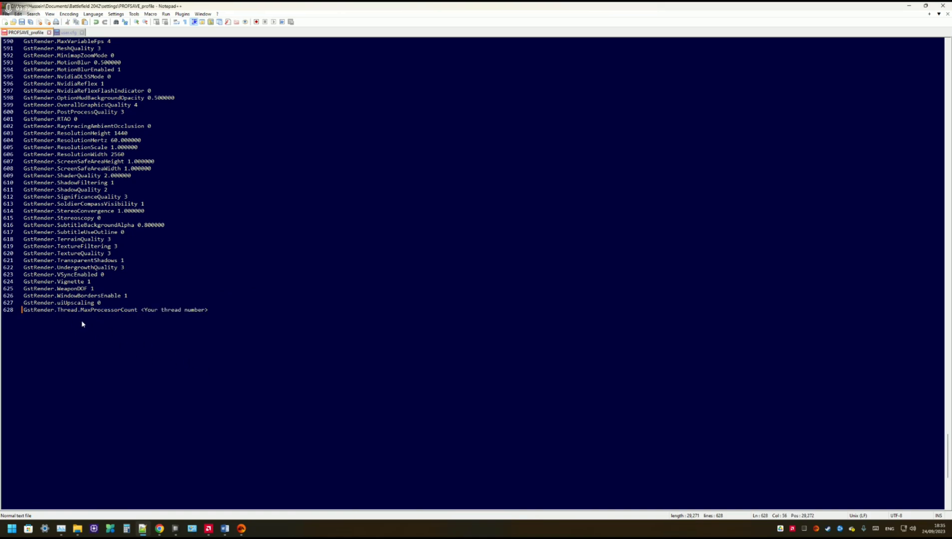
pyautogui.hotkey('ctrl', 'z')
pyautogui.tripleClick(36, 313)
pyautogui.press('Delete')
pyautogui.hotkey('ctrl', 'v')
# - Replace the <Your thread number> placeholder with 12 and save PROFSAVE_profile
pyautogui.press('BackSpace')
pyautogui.press('BackSpace')
pyautogui.press('BackSpace')
pyautogui.press('BackSpace')
pyautogui.press('BackSpace')
pyautogui.press('BackSpace')
pyautogui.press('BackSpace')
pyautogui.press('BackSpace')
pyautogui.press('BackSpace')
pyautogui.keyDown('shift'); pyautogui.click(142, 311); pyautogui.keyUp('shift')
pyautogui.press('BackSpace')
pyautogui.write('12')
pyautogui.click(21, 23)
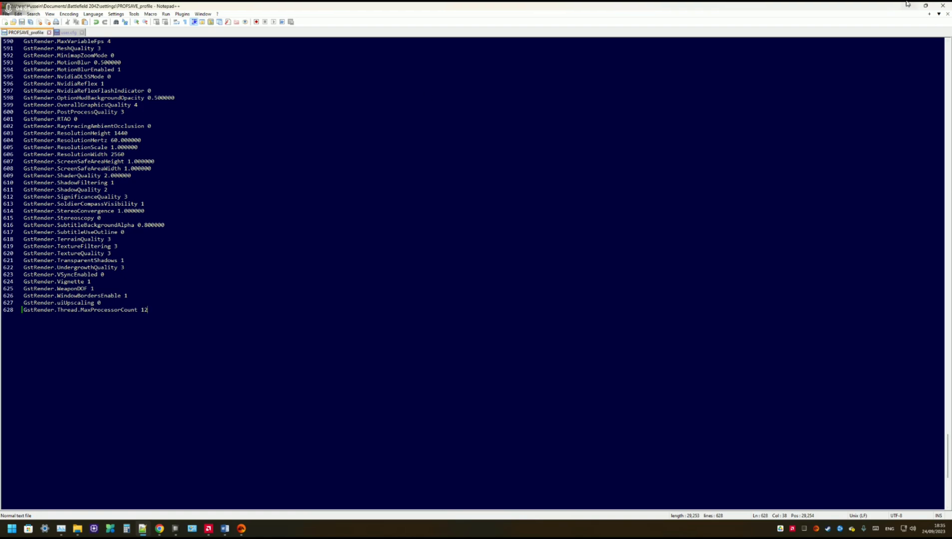
# - Cancel the Battlefield 2042 Properties dialog in the EA app without changes
pyautogui.click(243, 529)
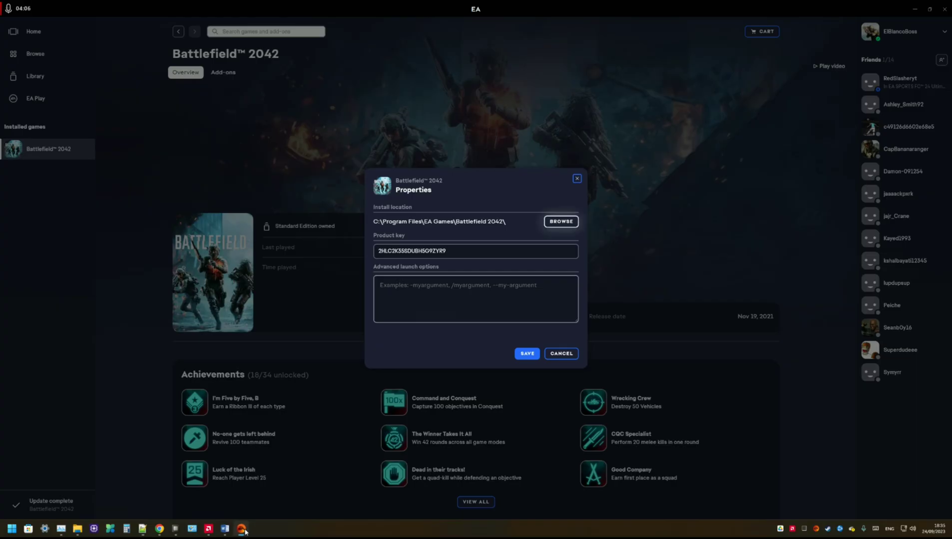
pyautogui.click(558, 354)
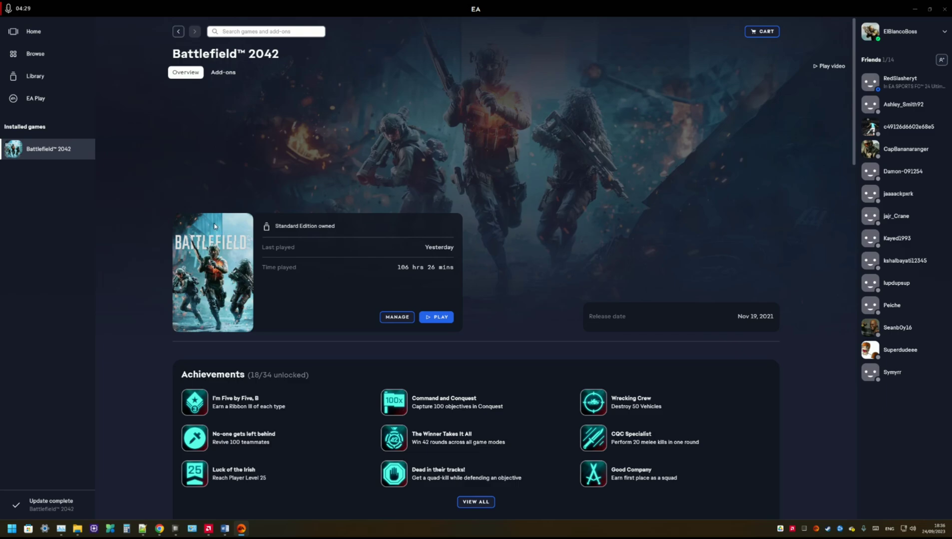
# - Bring the Word setup guide forward and review its four Thread setting lines
pyautogui.click(225, 529)
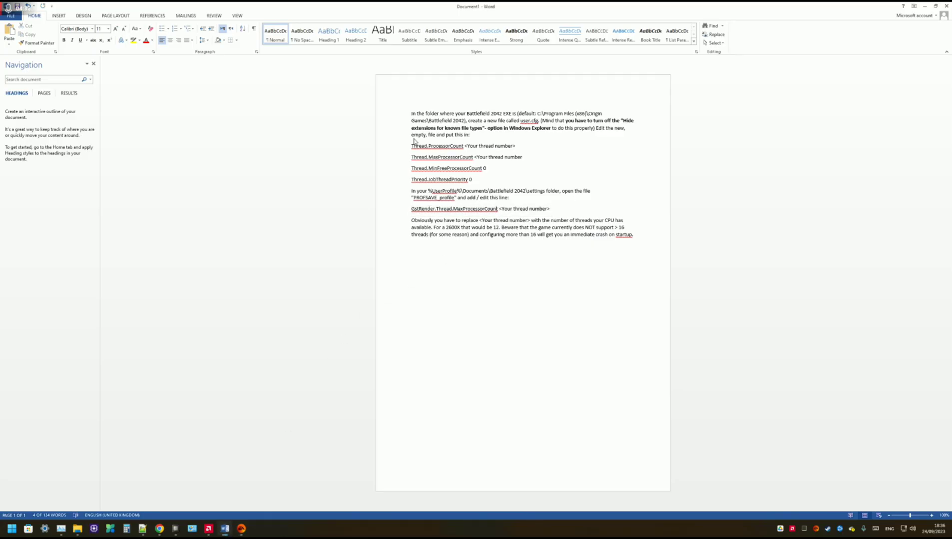
pyautogui.moveTo(411, 144); pyautogui.dragTo(530, 179)
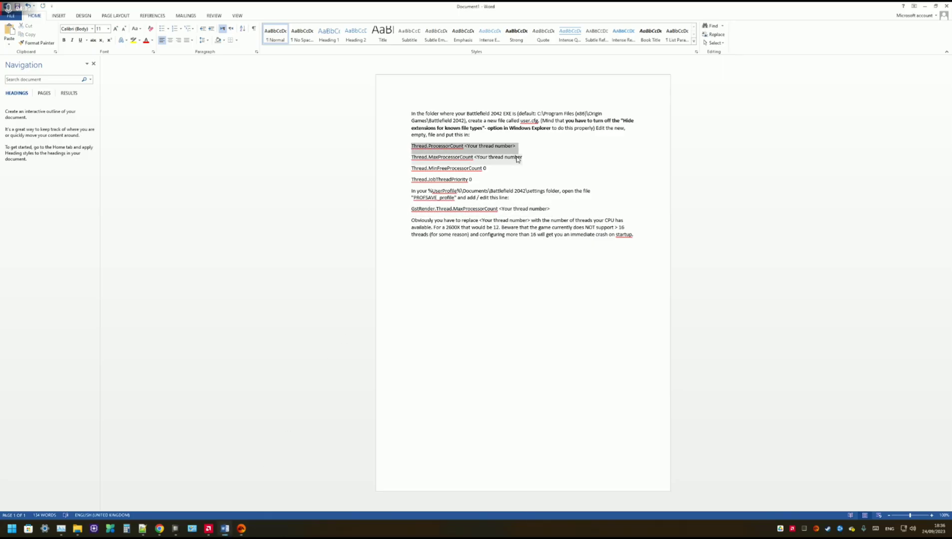
pyautogui.click(566, 213)
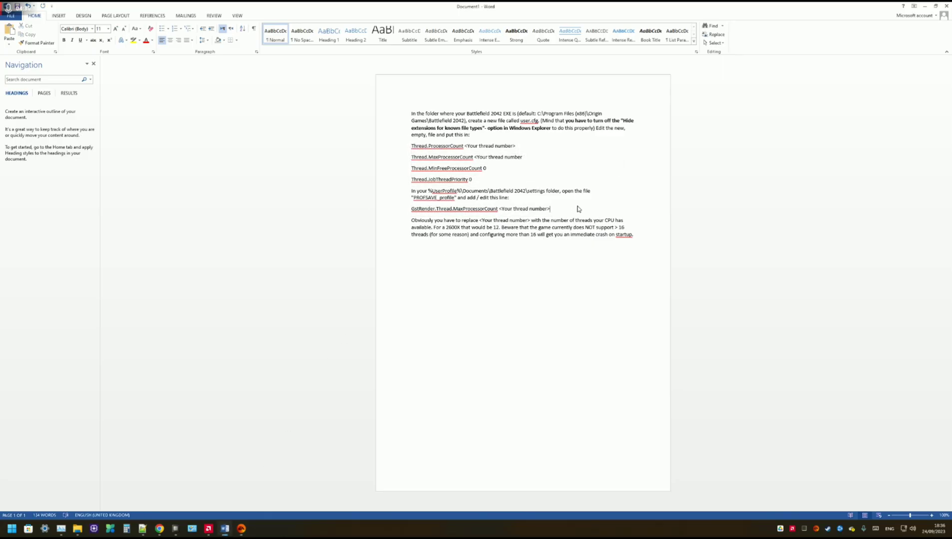